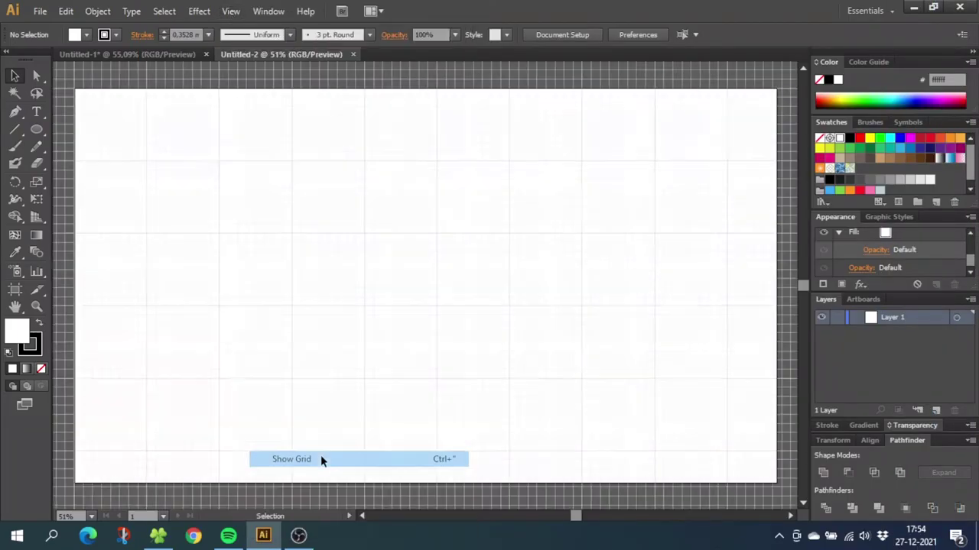
left_click(230, 11)
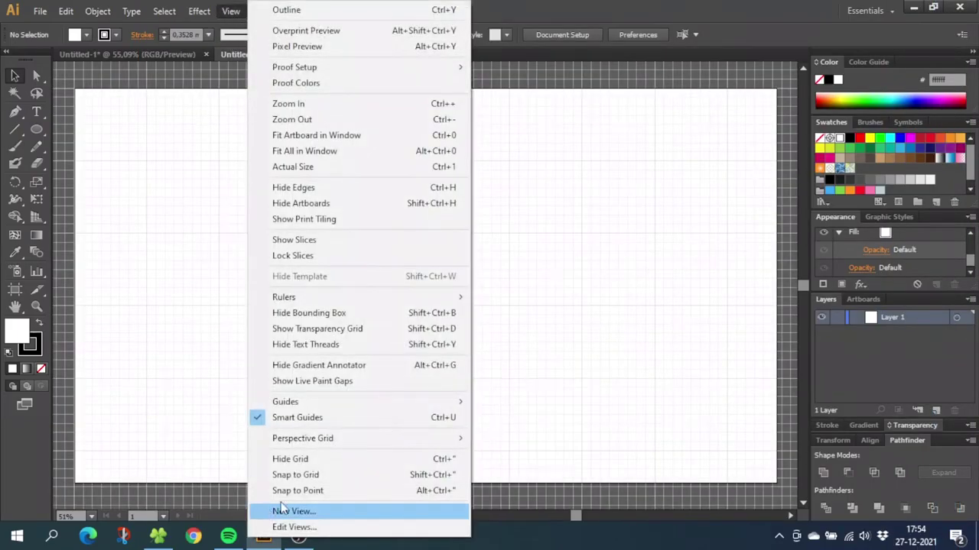
Turn on the document grid over the artboard and enable Snap to Grid
left_click(297, 475)
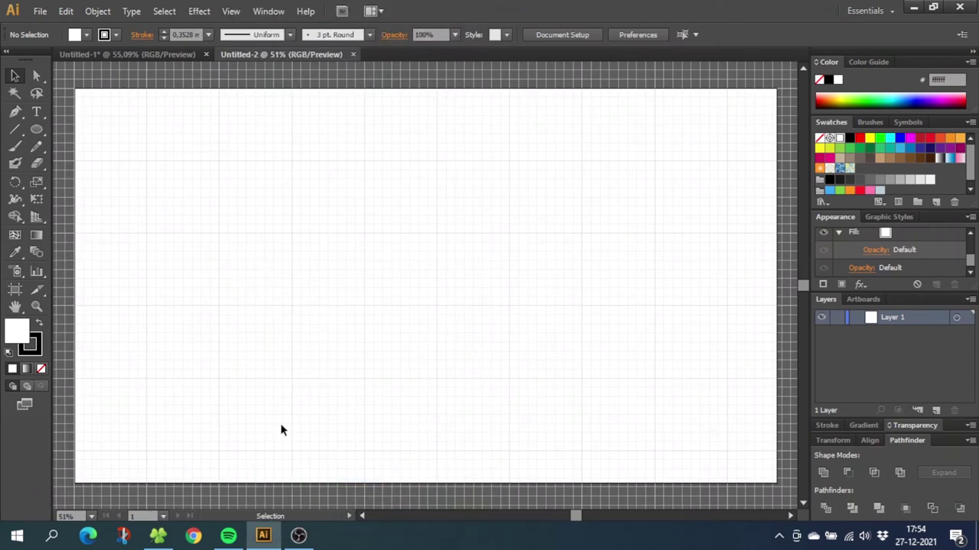
Draw a circle near the artboard's upper centre and scale it proportionally to 20 mm wide
left_click(37, 131)
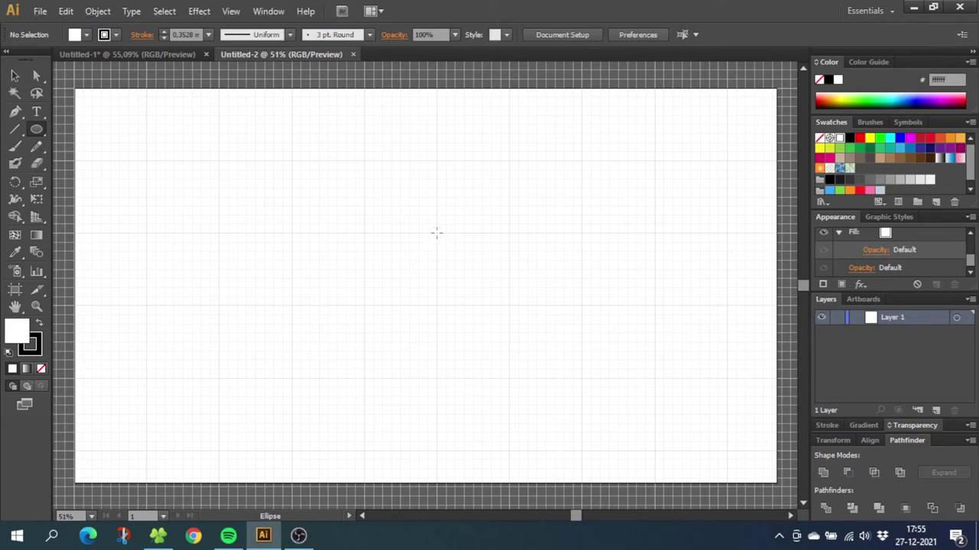
left_click_drag(437, 233, 464, 259)
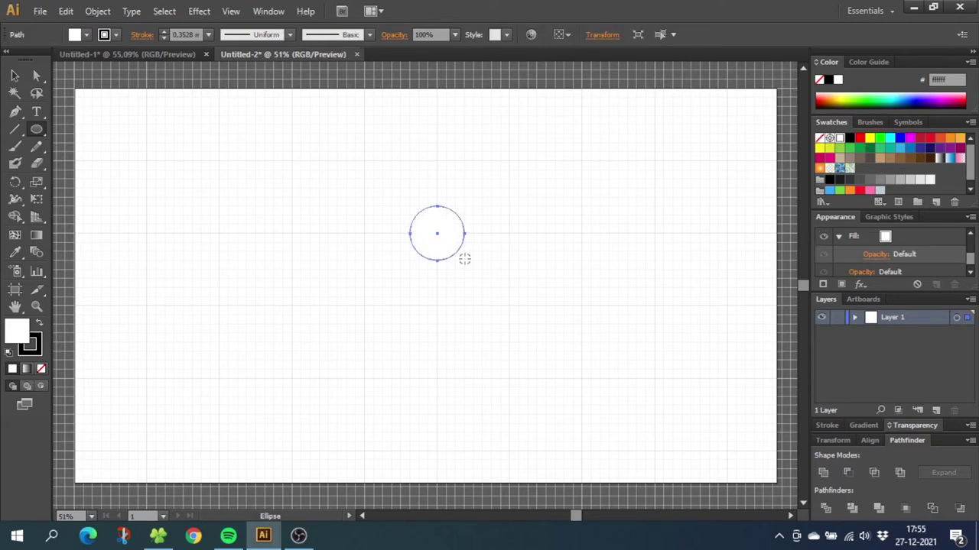
left_click(602, 36)
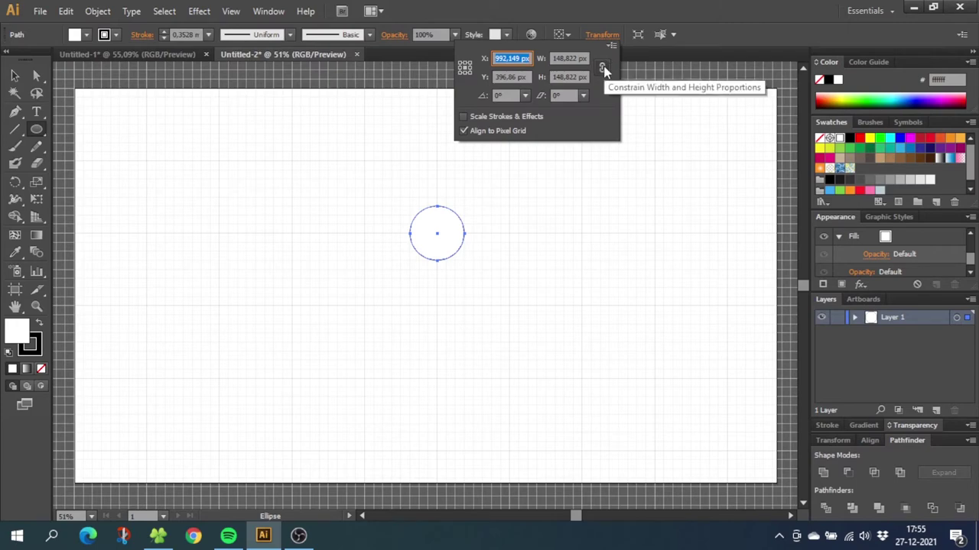
left_click(601, 67)
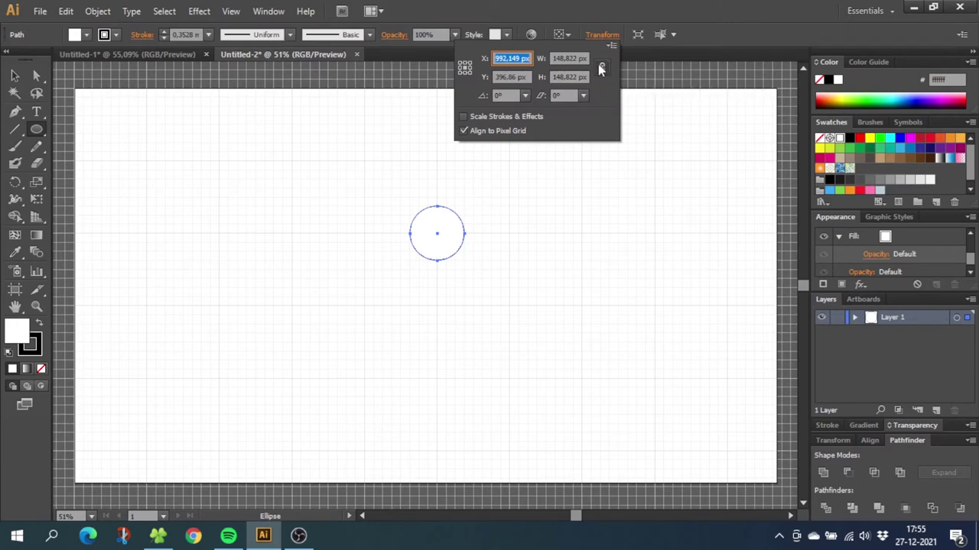
key("Tab")
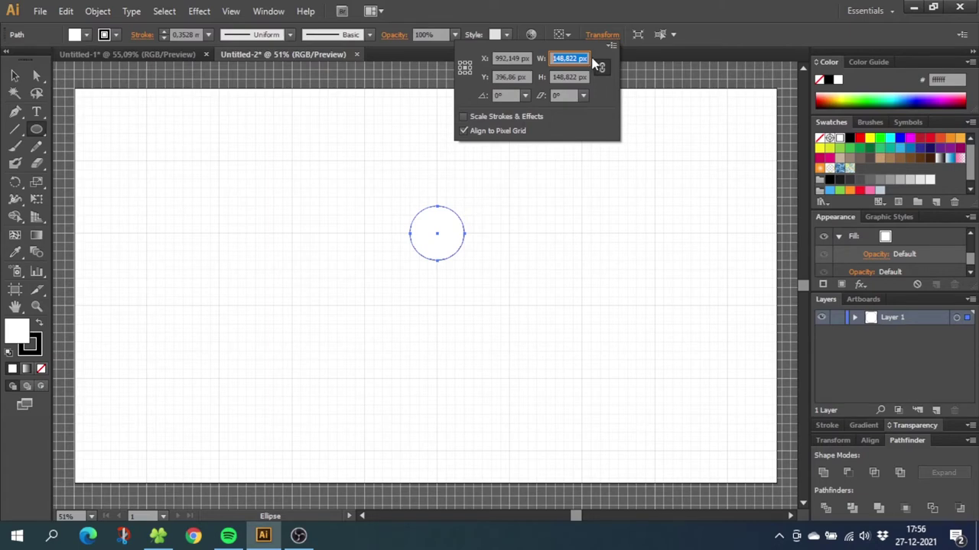
type("20mm")
key("Return")
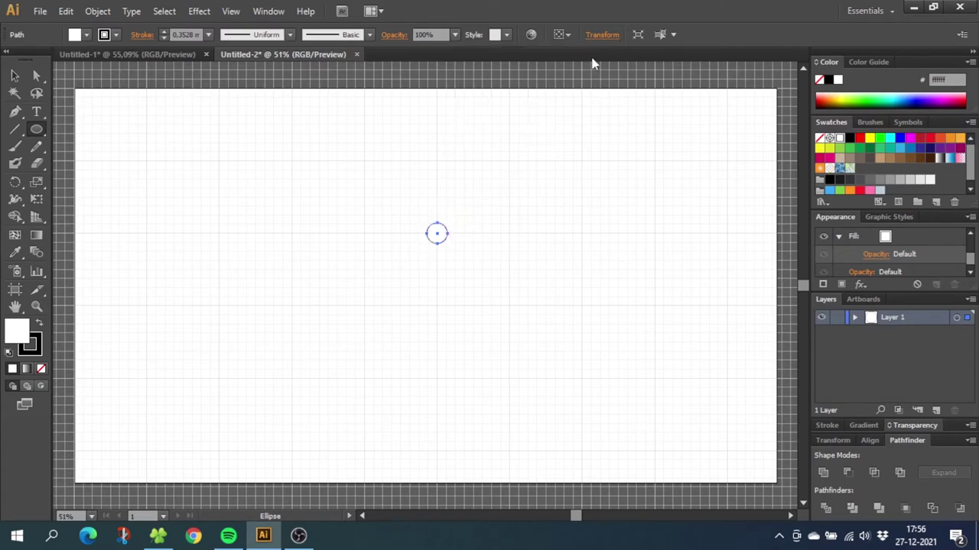
Remove the small circle's stroke and fill it with near-black 1a1a1a
left_click(35, 350)
left_click(41, 369)
left_click(16, 328)
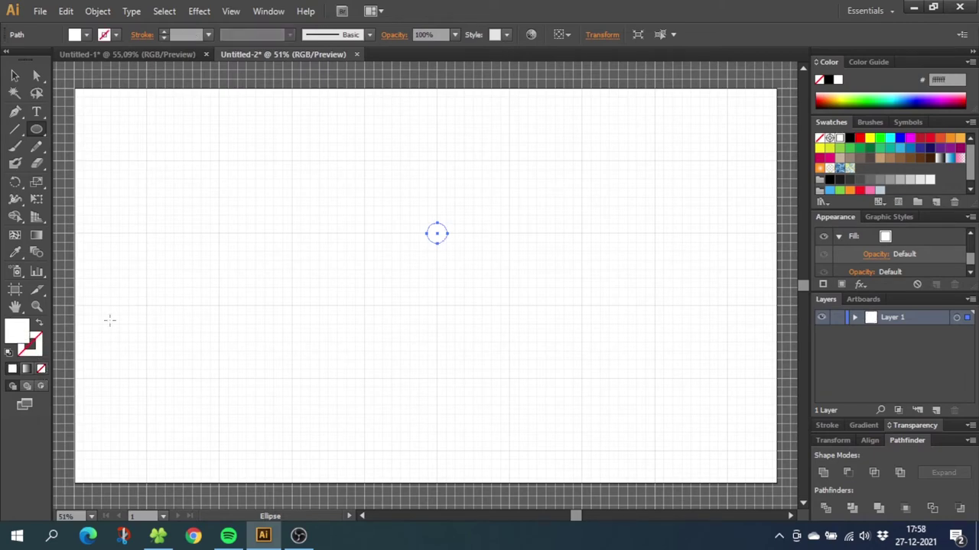
left_click(839, 179)
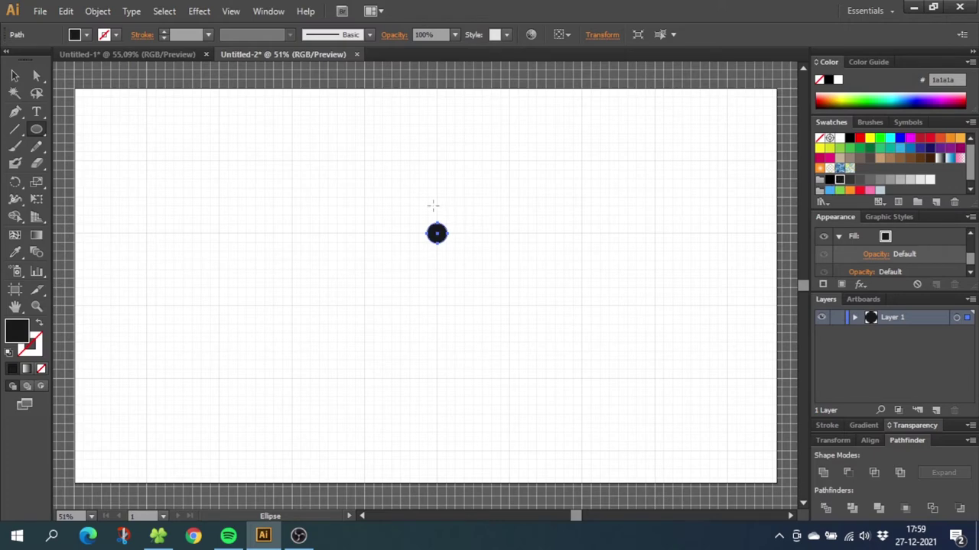
Offset the dot's path by 25 to make a larger circle, turning its fill into a stroke
left_click(98, 10)
mouse_move(174, 301)
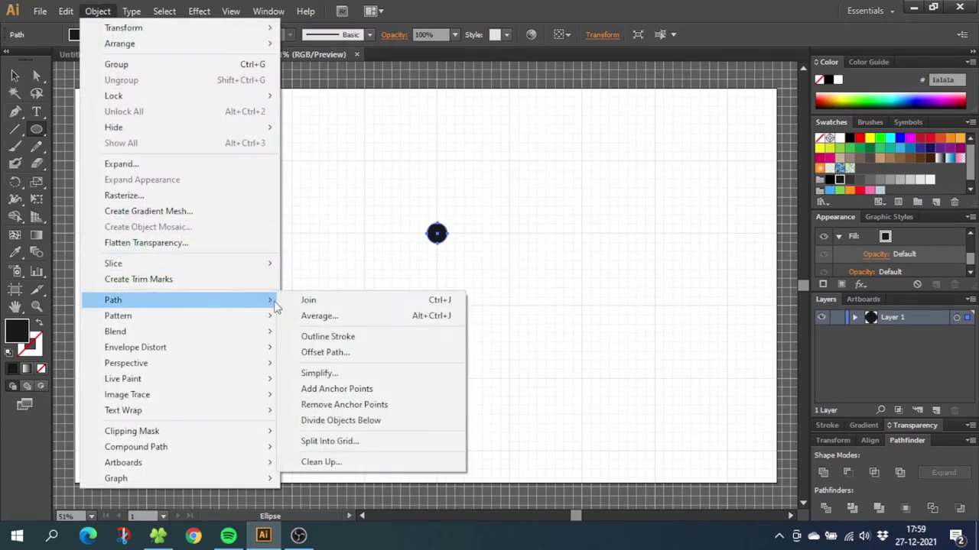
left_click(319, 353)
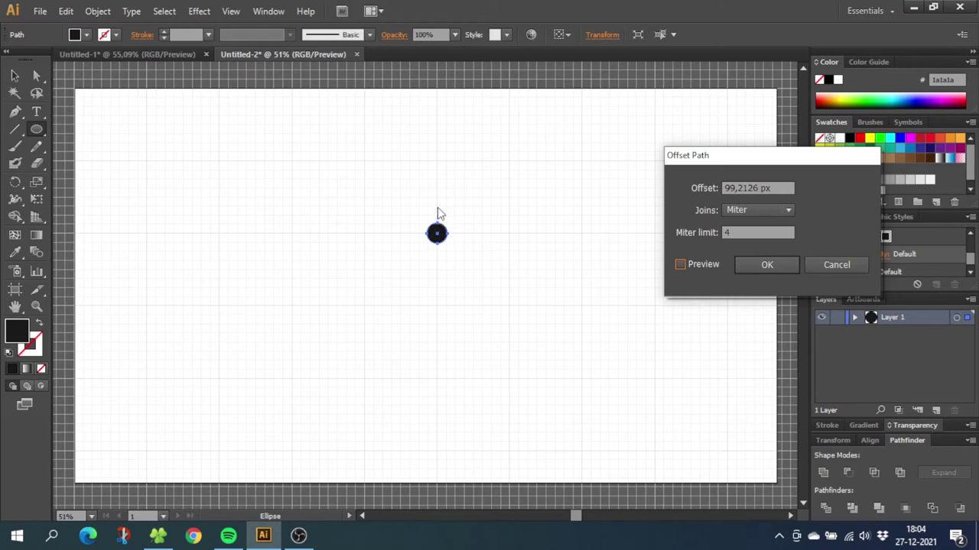
left_click_drag(783, 188, 727, 189)
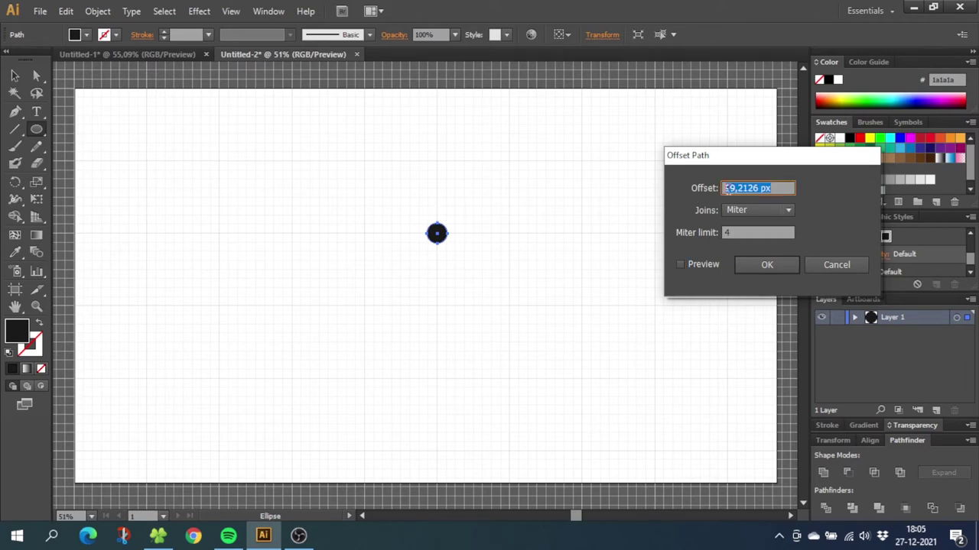
type("25")
left_click(760, 268)
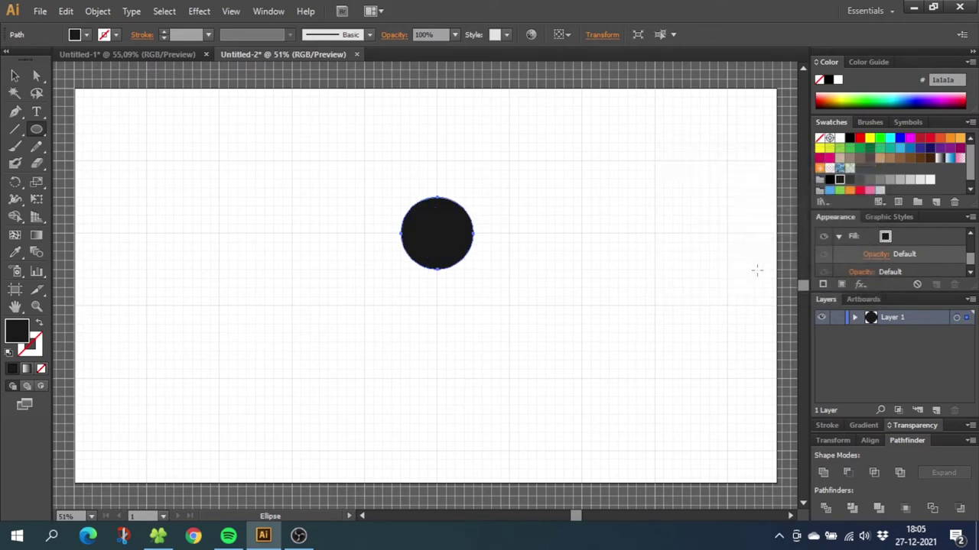
left_click(39, 326)
Set the larger circle's stroke weight to 20 mm
left_click(208, 35)
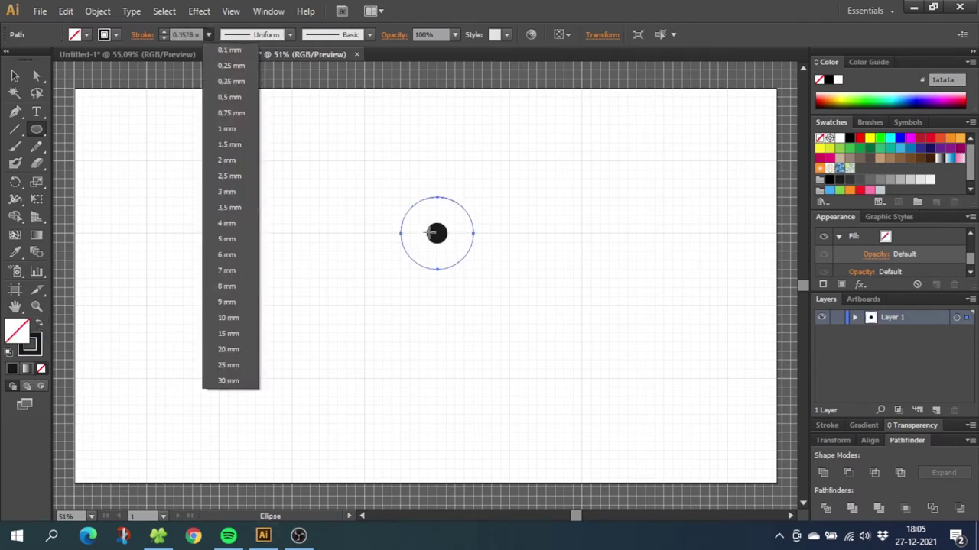
left_click(225, 354)
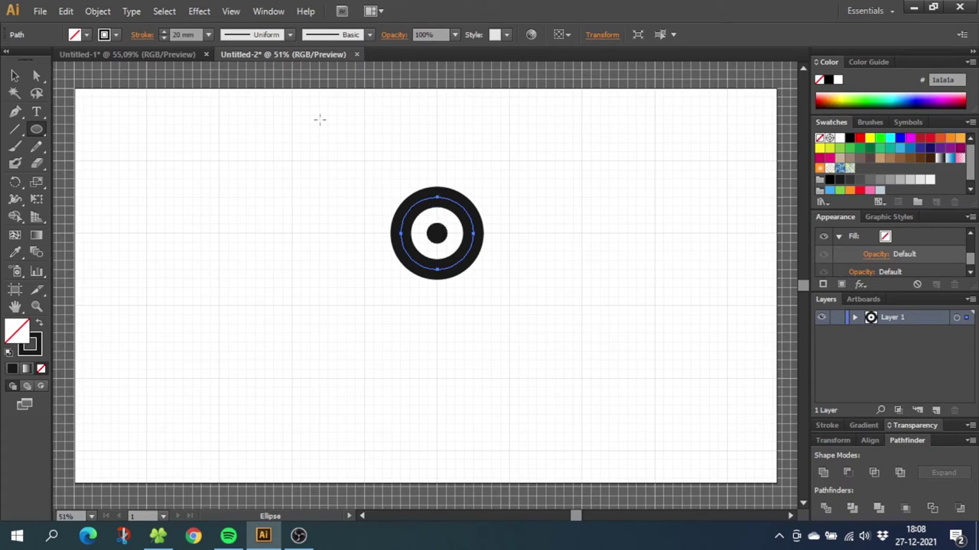
Add a second, bigger ring with a 35 Offset Path around the first ring
left_click(98, 12)
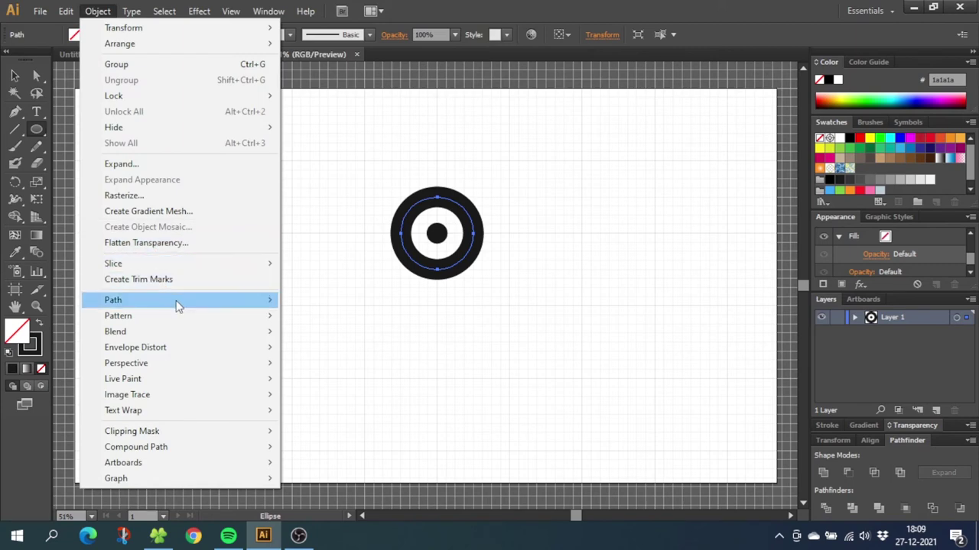
mouse_move(177, 304)
left_click(327, 353)
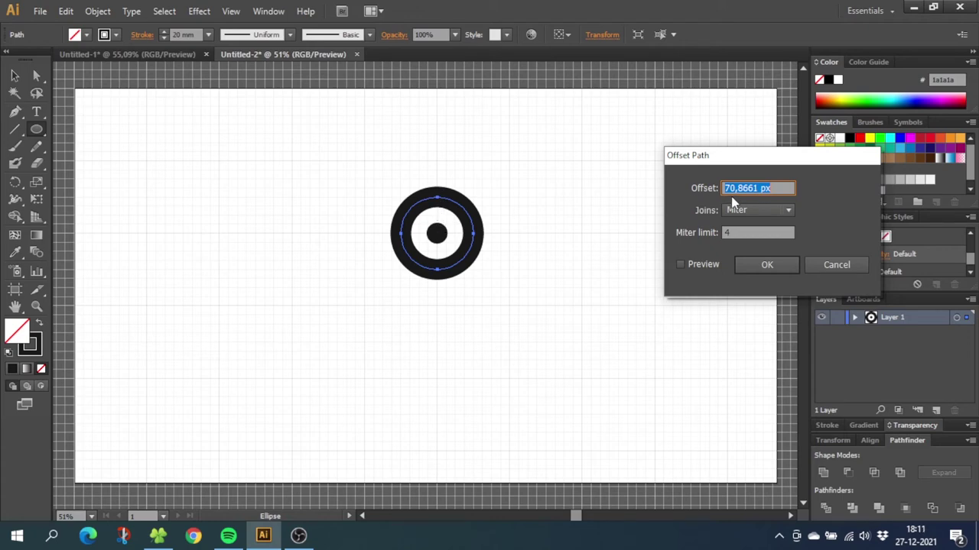
type("35mm")
left_click(765, 264)
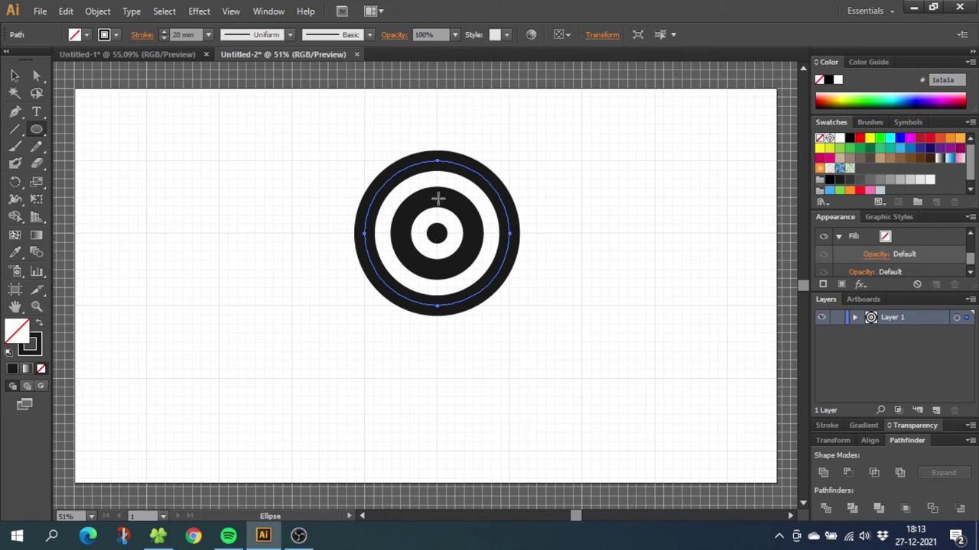
left_click(98, 12)
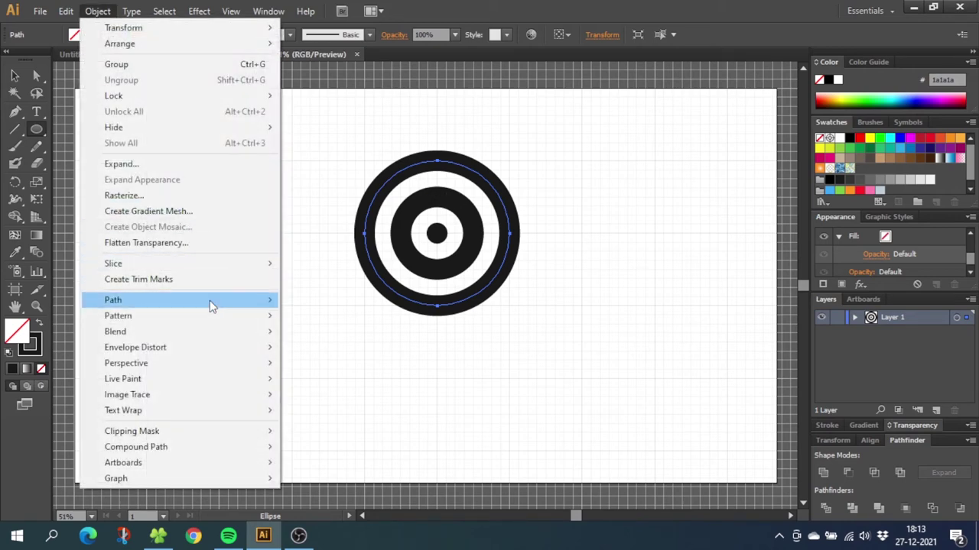
Create the third, outermost ring with another 35mm Offset Path
mouse_move(209, 301)
left_click(325, 351)
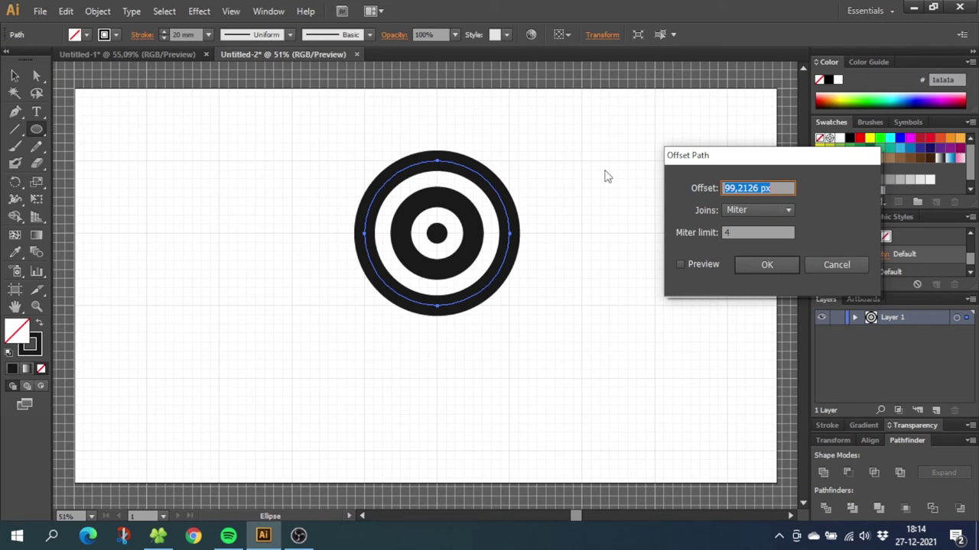
type("35mm")
key("Return")
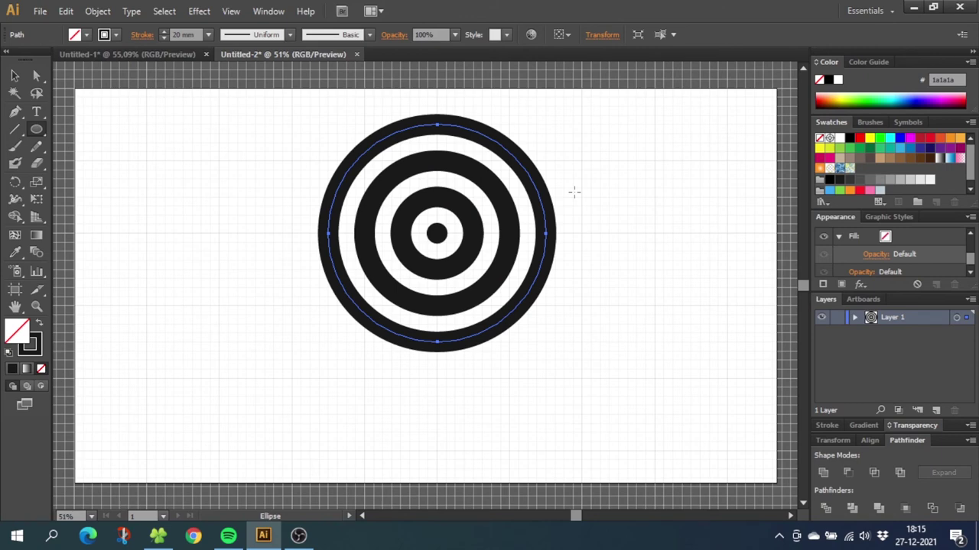
left_click(15, 129)
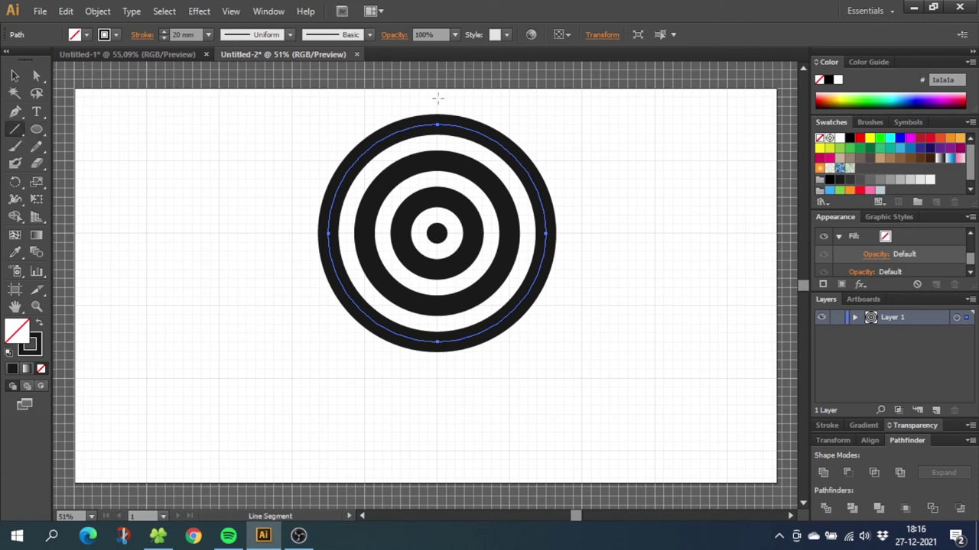
Draw lines from above and from the right of the target to its centre, then select all paths
left_click_drag(437, 97, 436, 234)
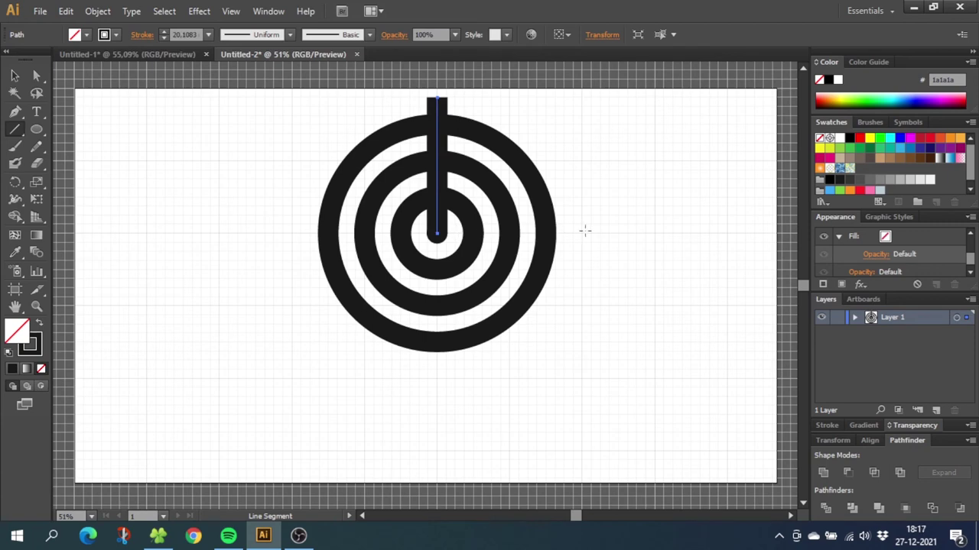
left_click_drag(584, 233, 439, 231)
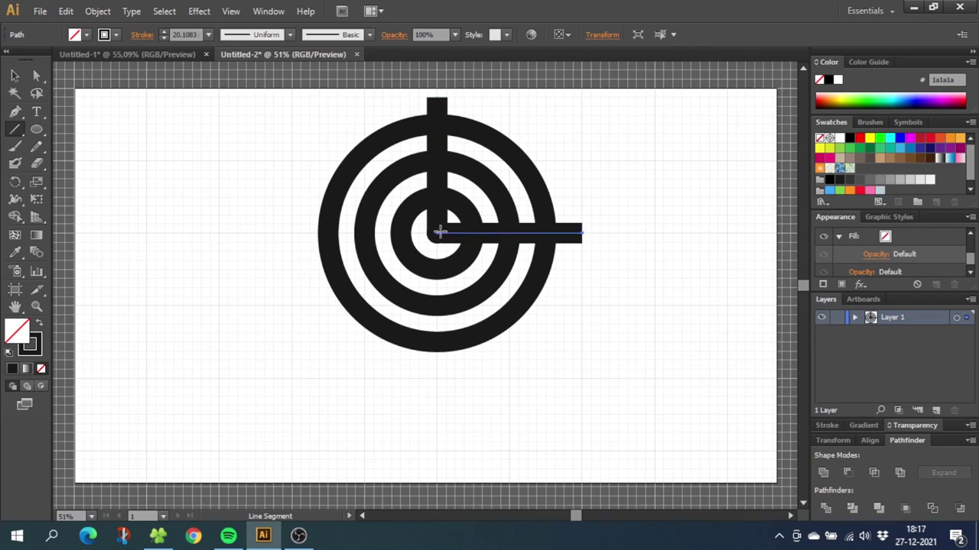
left_click(14, 74)
left_click_drag(263, 125, 607, 363)
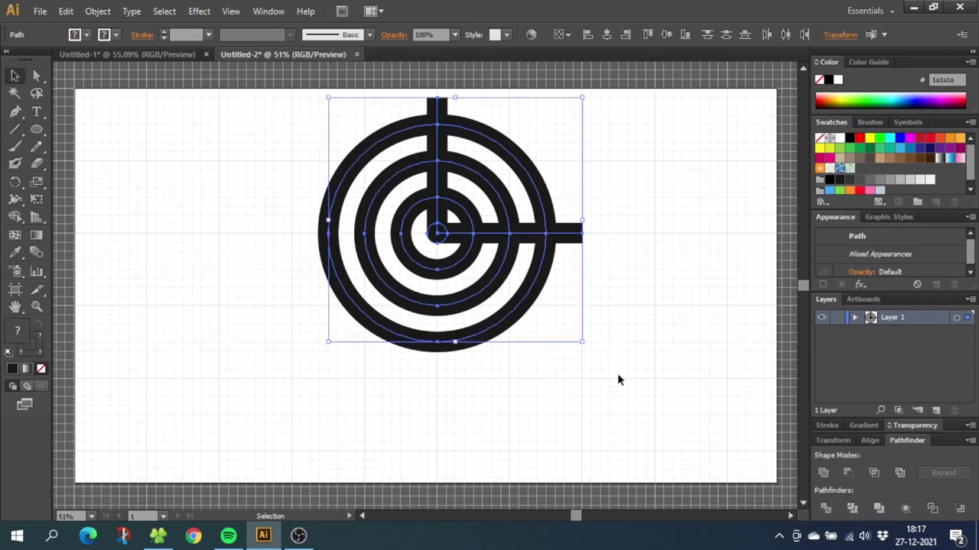
left_click(17, 217)
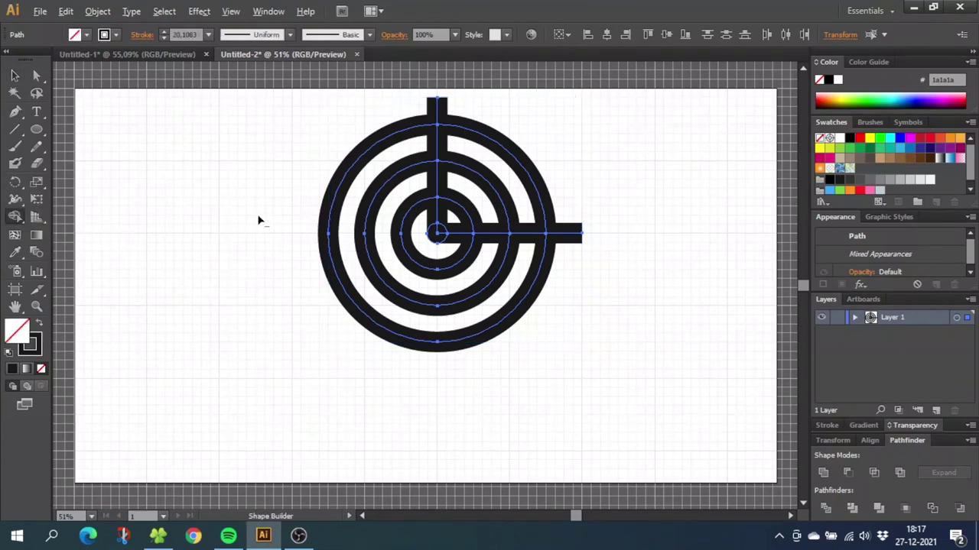
With Shape Builder, delete the lower-left portions of all three rings
left_click_drag(336, 233, 547, 252)
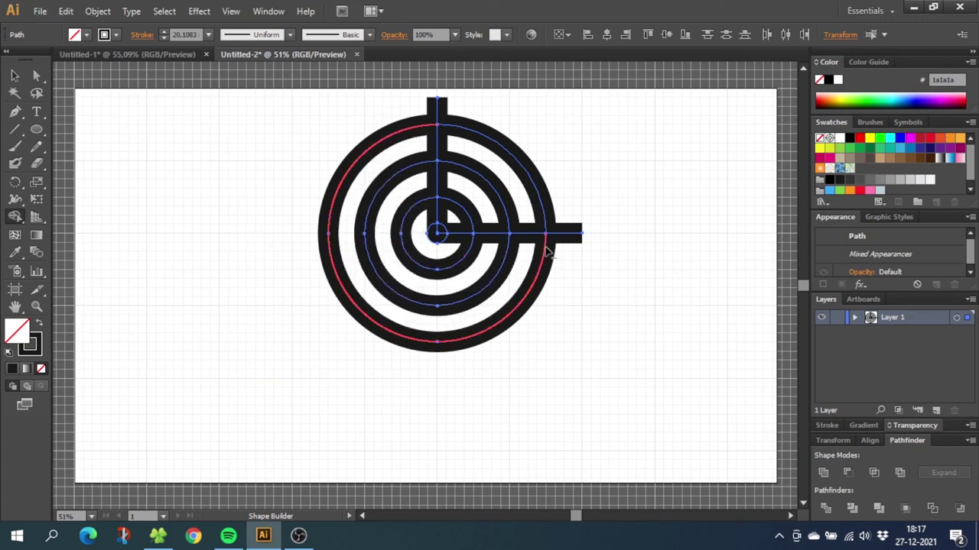
left_click(547, 251, "alt")
left_click(509, 254, "alt")
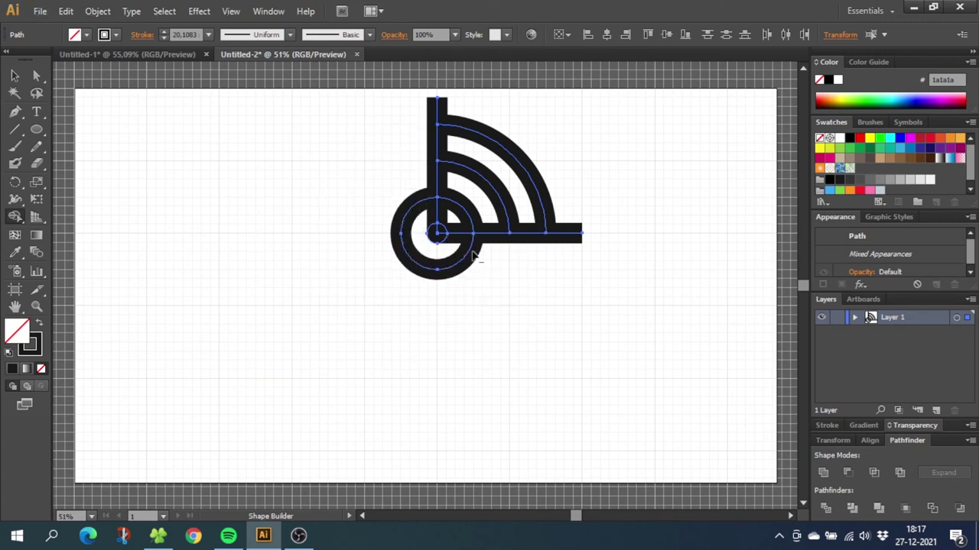
left_click(466, 260, "alt")
Delete the vertical and horizontal bars, leaving the three arcs selected
key("v")
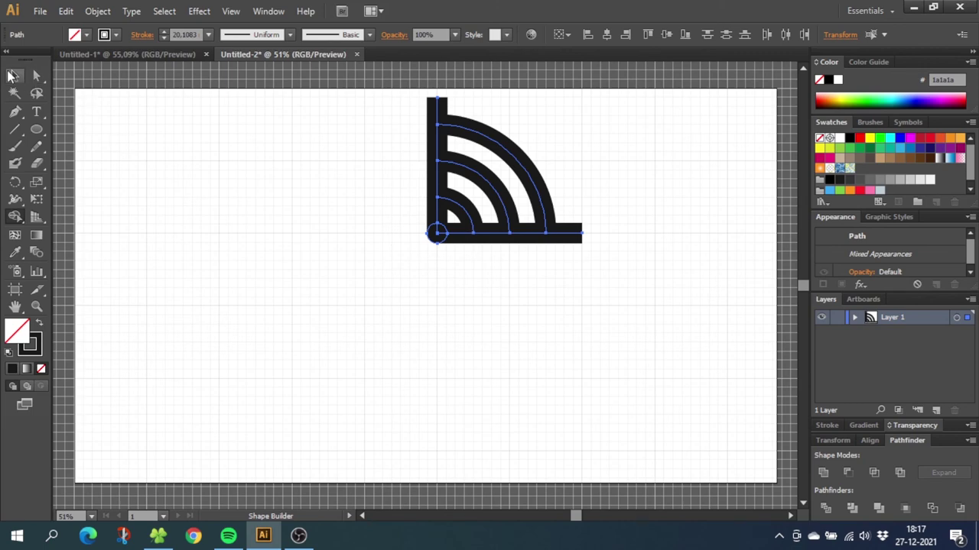
key("ctrl+a")
left_click_drag(404, 92, 458, 115)
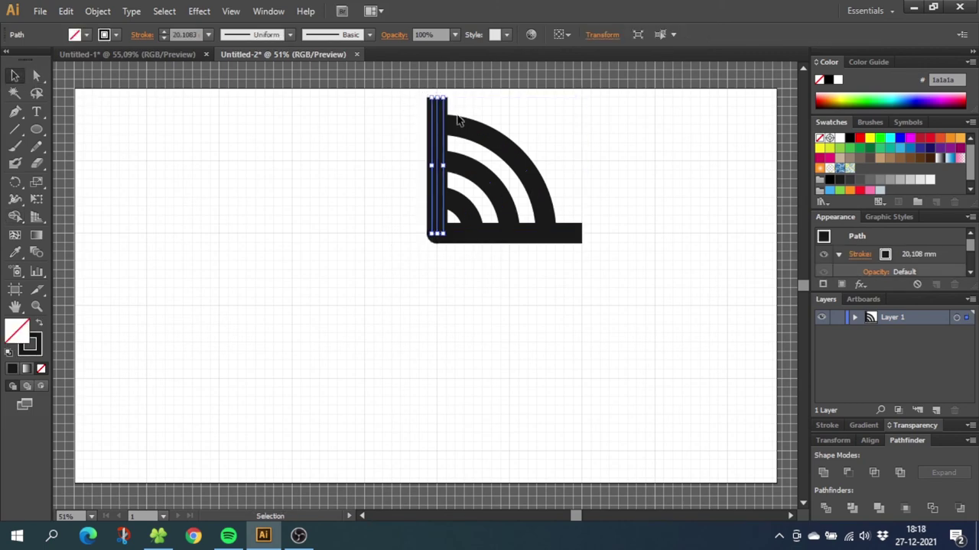
key("Delete")
left_click_drag(581, 187, 576, 249)
key("Delete")
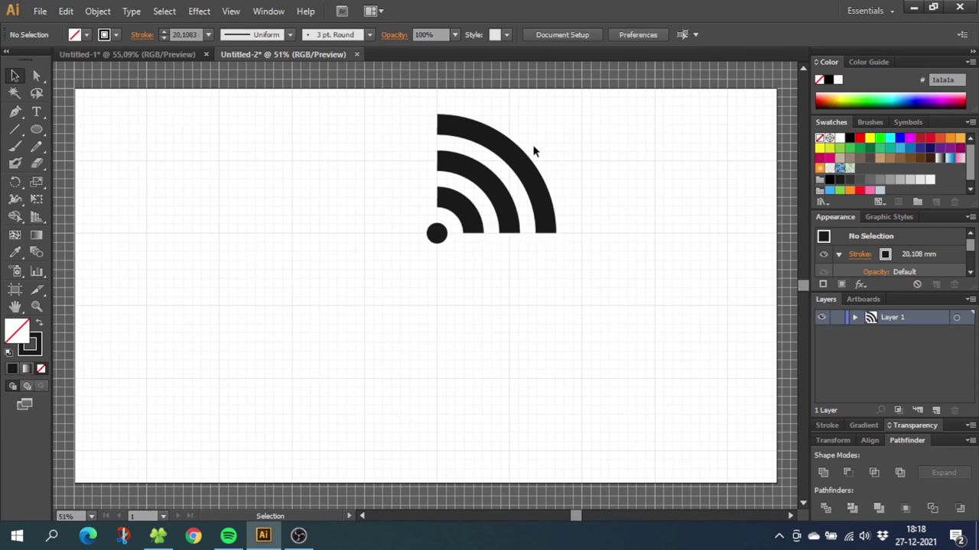
left_click_drag(568, 158, 449, 245)
Give the arcs round caps and rotate the whole icon 45° so the arcs point up
left_click(142, 34)
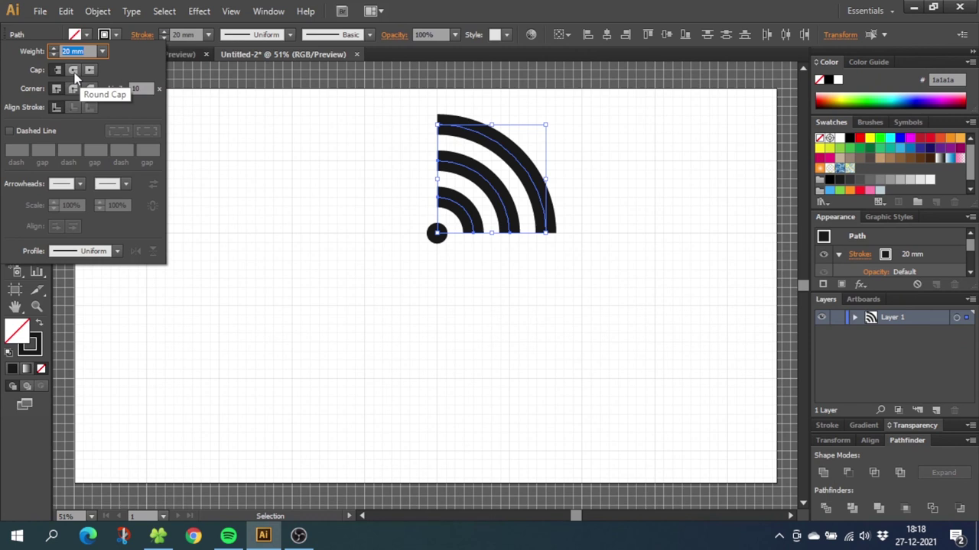
left_click(73, 71)
left_click_drag(404, 100, 616, 280)
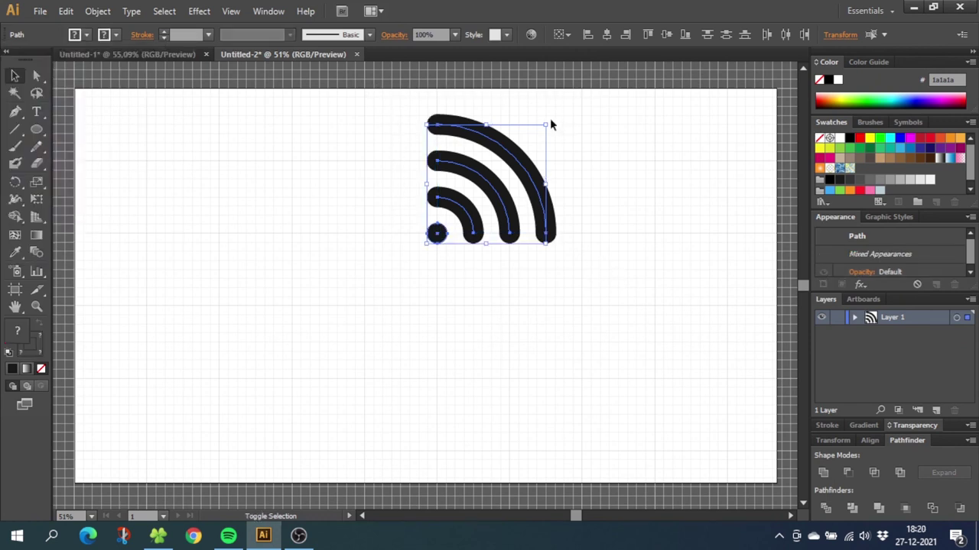
mouse_move(551, 122)
left_mouse_down()
mouse_move(507, 95)
mouse_move(474, 88)
mouse_move(539, 107)
mouse_move(490, 162)
left_mouse_up()
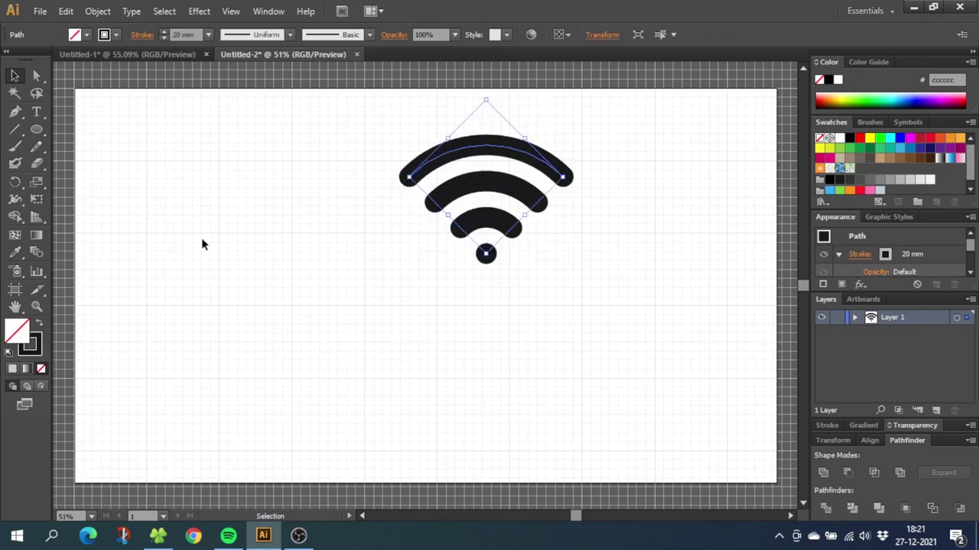
Recolor the top arc's stroke light gray and deselect the artwork
left_click(32, 347)
left_click(902, 180)
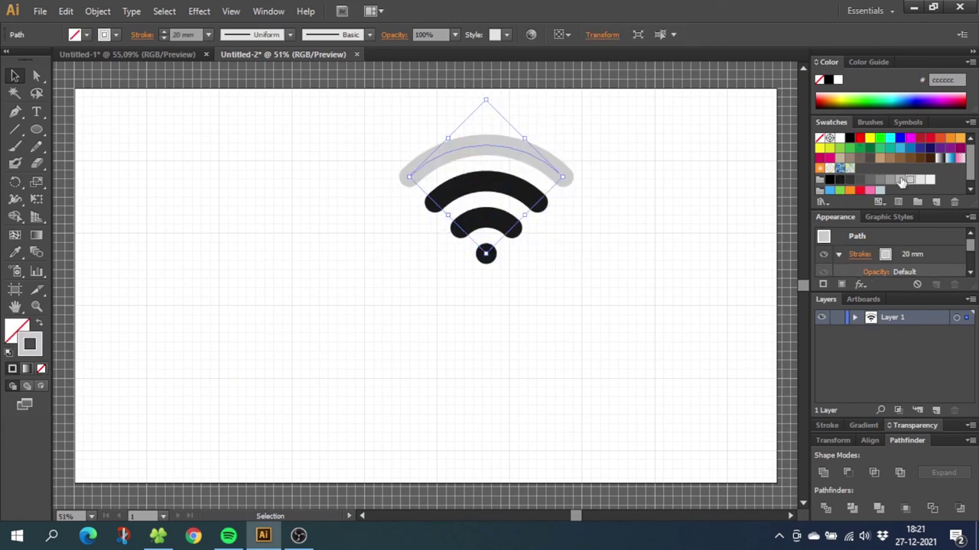
left_click(677, 197)
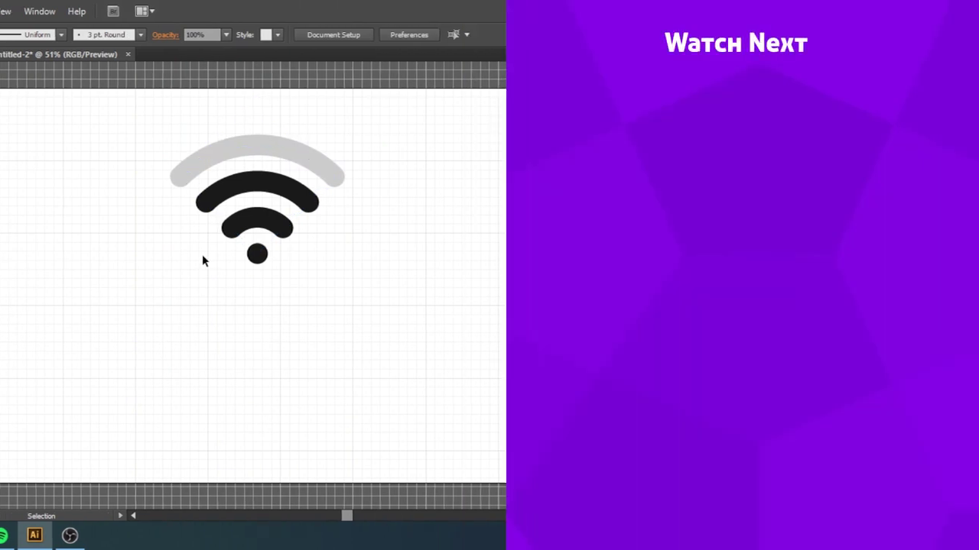